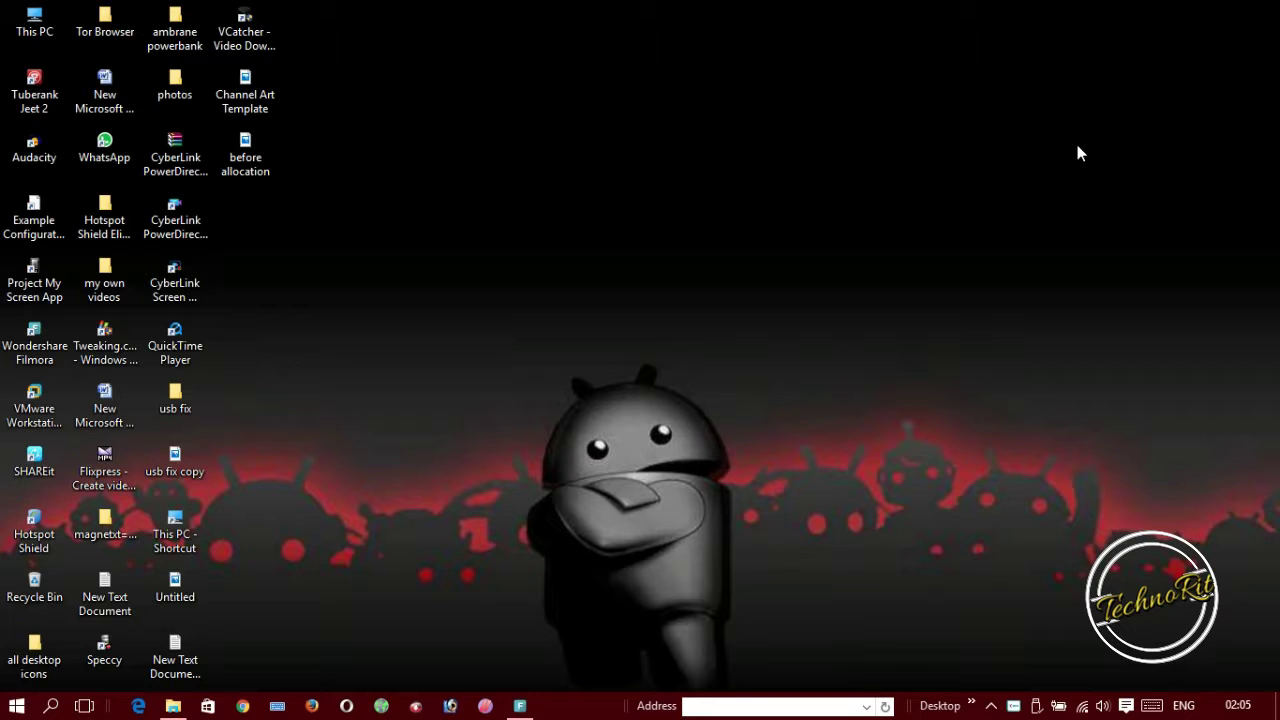
Open the empty G: pen drive in a File Explorer window on the desktop.
{"action": "key", "text": "w"}
{"action": "key", "text": "o"}
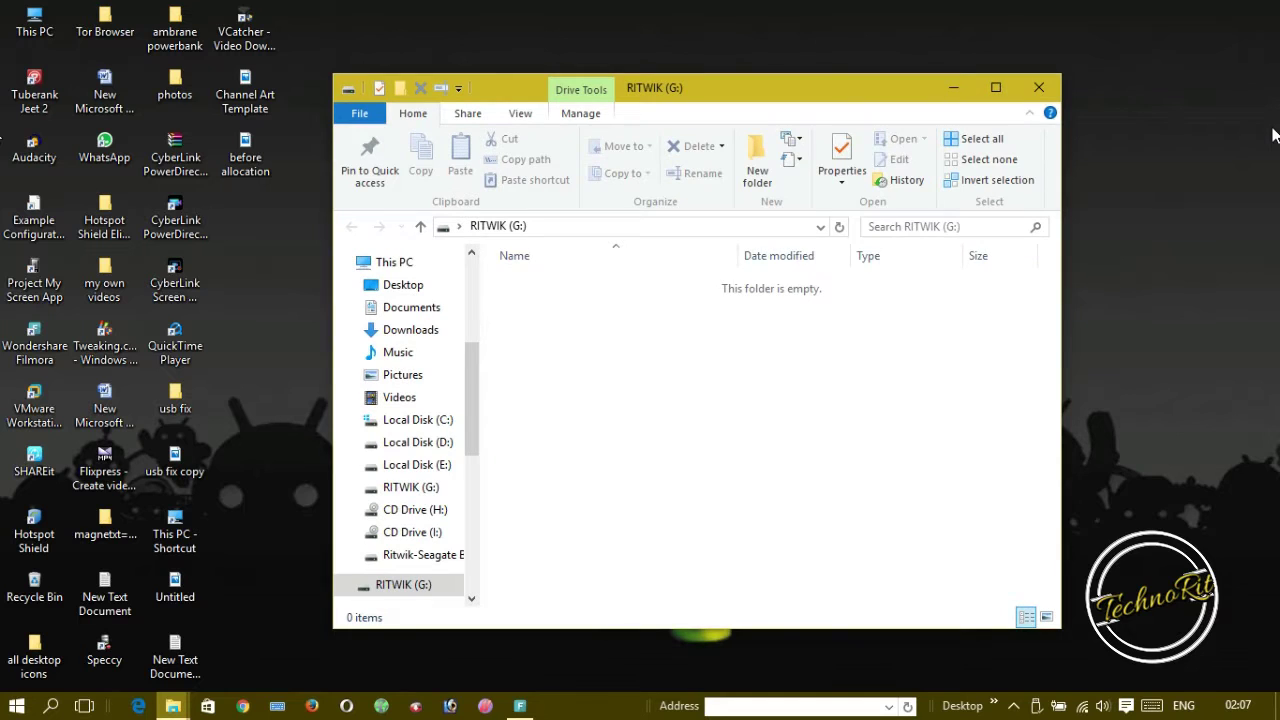
Close the drive window, show This PC maximized, and bring up the G: drive's context menu.
{"action": "left_click", "coordinate": [1025, 92]}
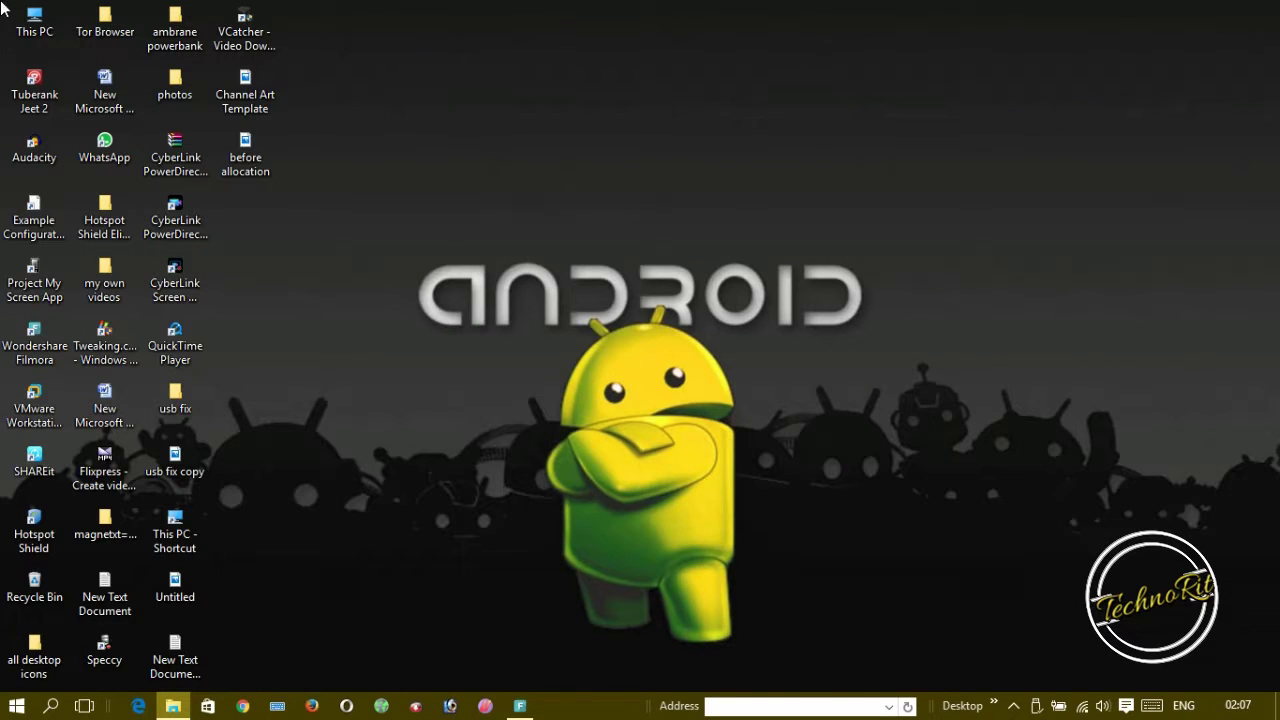
{"action": "double_click", "coordinate": [34, 20]}
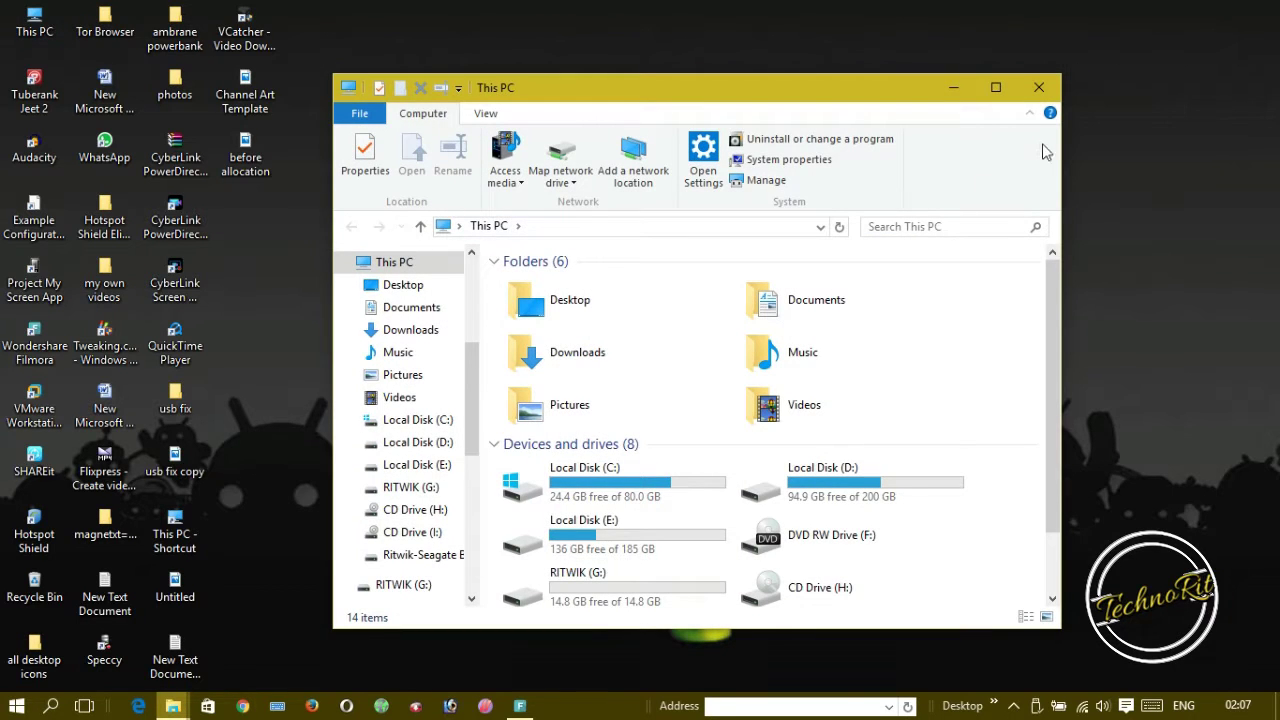
{"action": "left_click", "coordinate": [996, 87]}
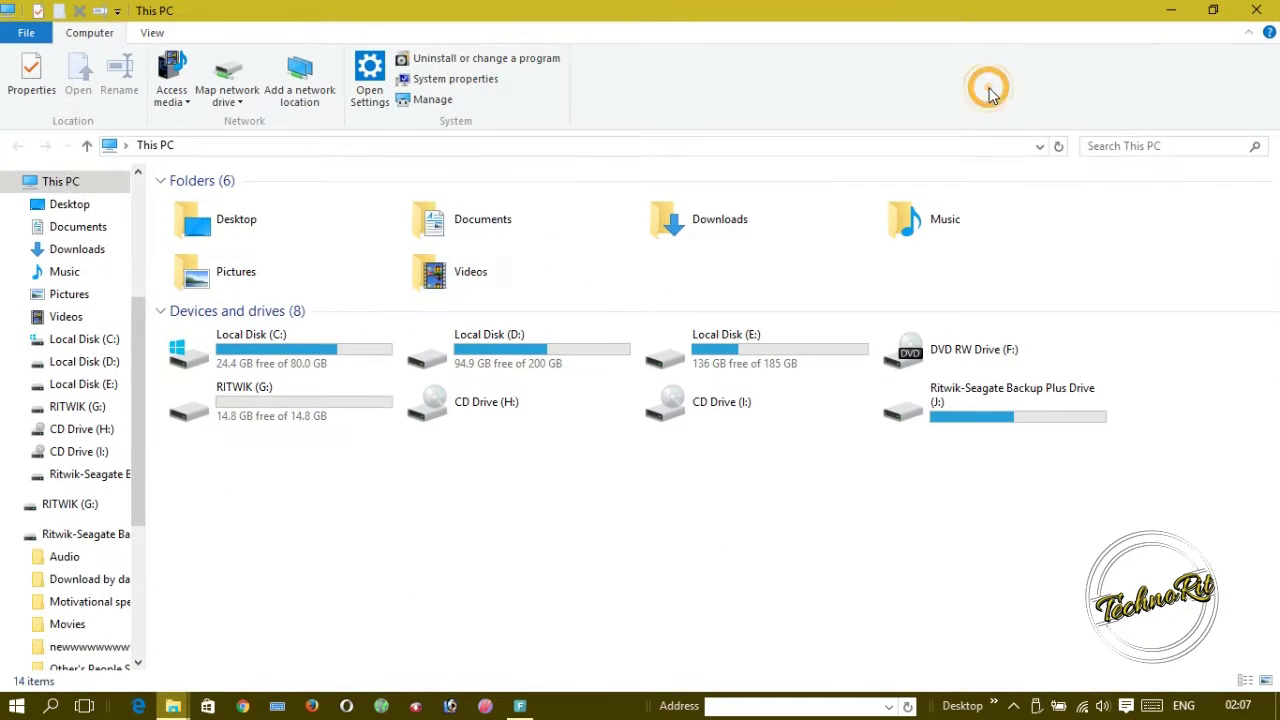
{"action": "left_click", "coordinate": [268, 414]}
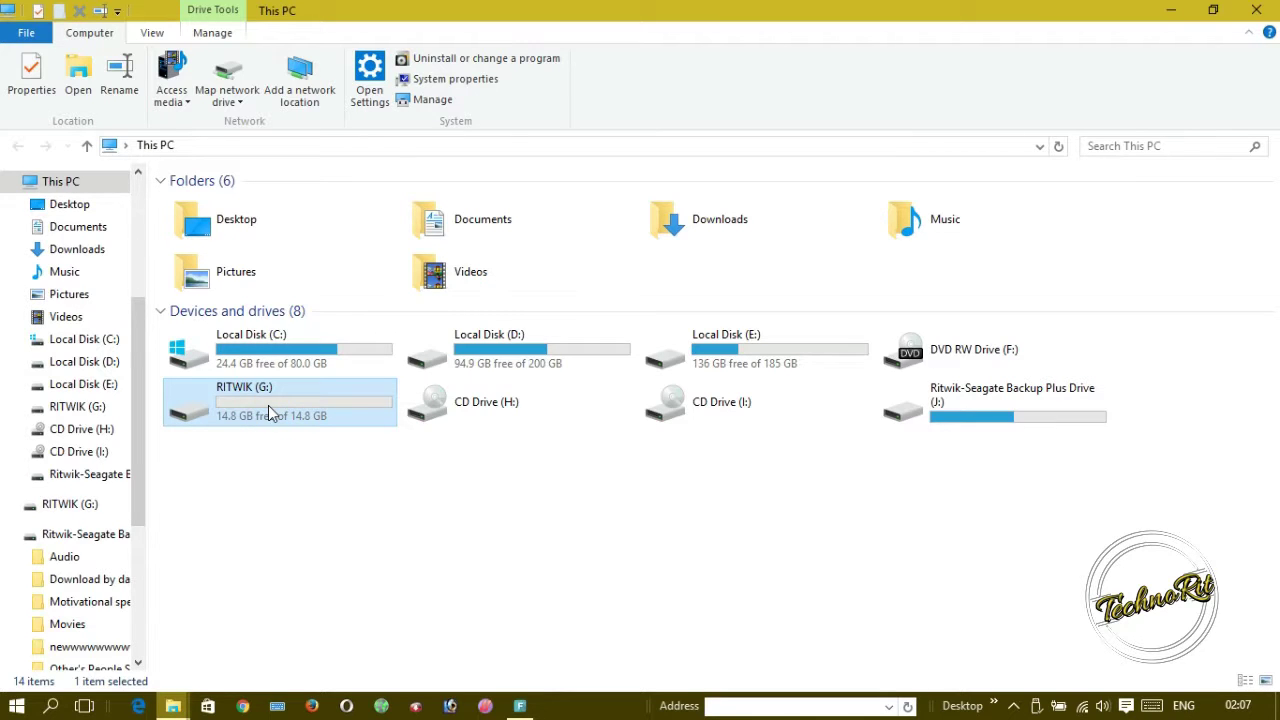
{"action": "right_click", "coordinate": [268, 410]}
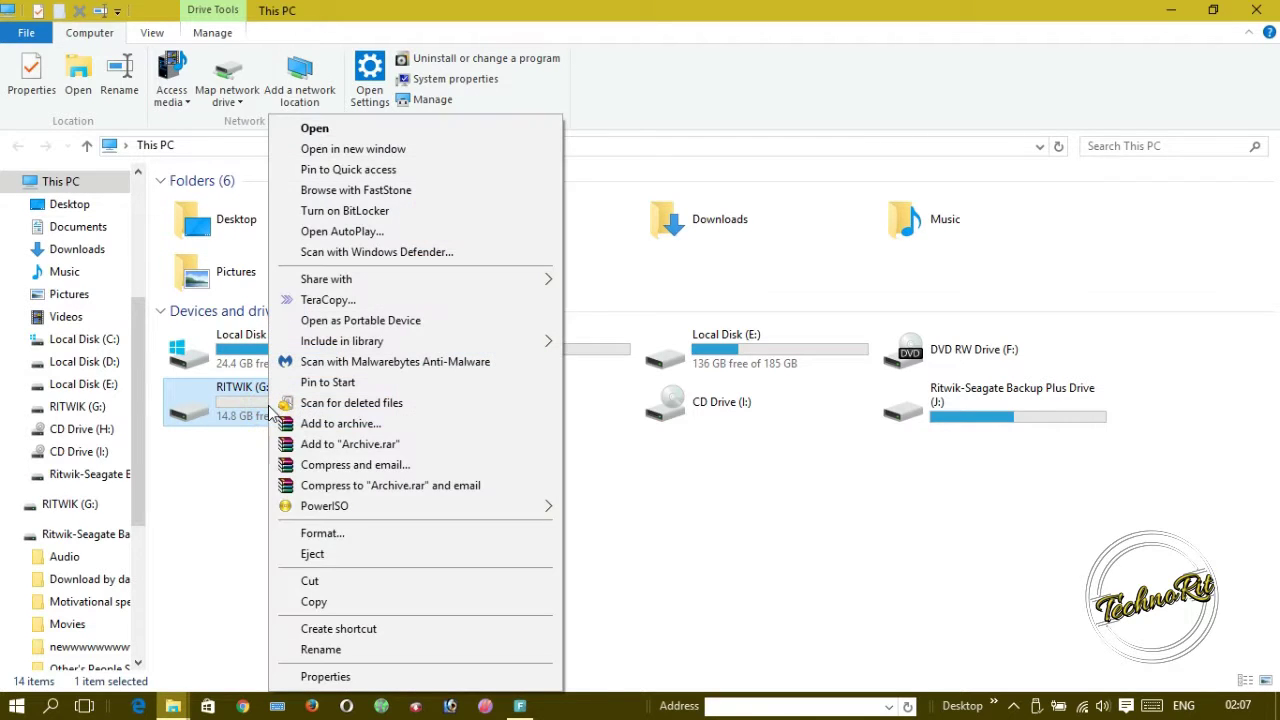
Quick-format the G: pen drive as NTFS, confirming the data-erase warning and completion message.
{"action": "left_click", "coordinate": [320, 533]}
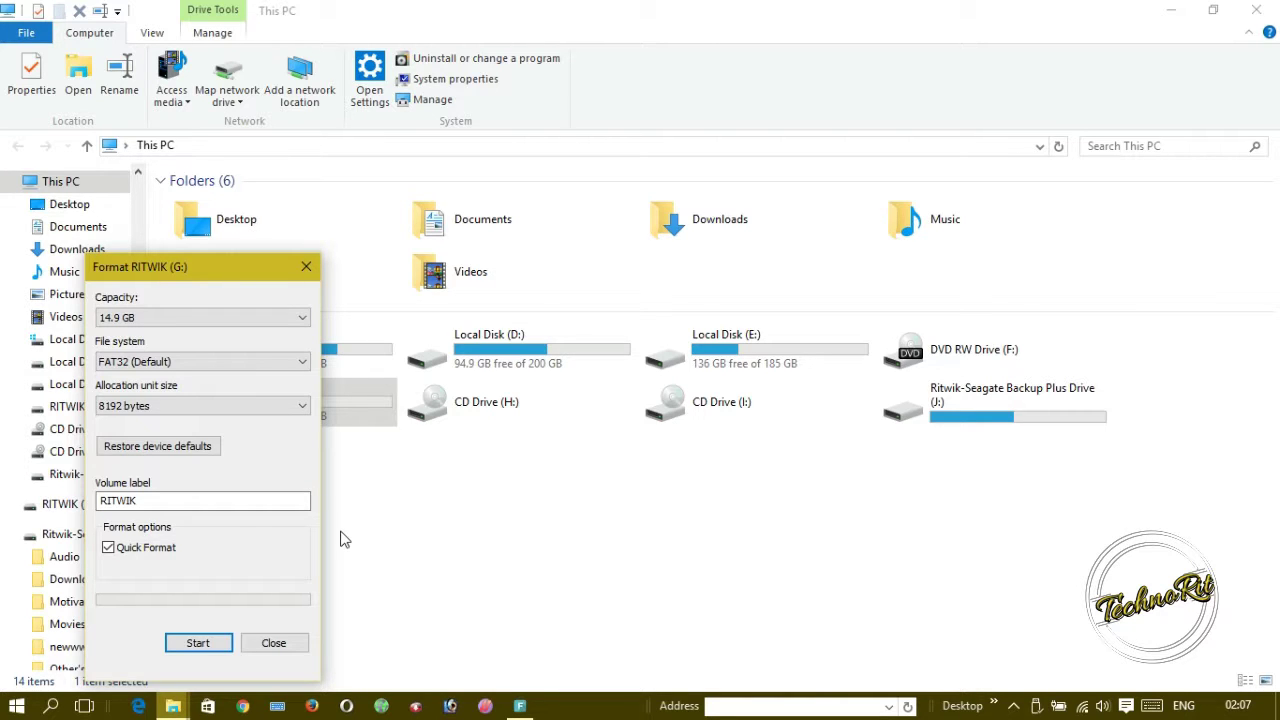
{"action": "left_click", "coordinate": [157, 368]}
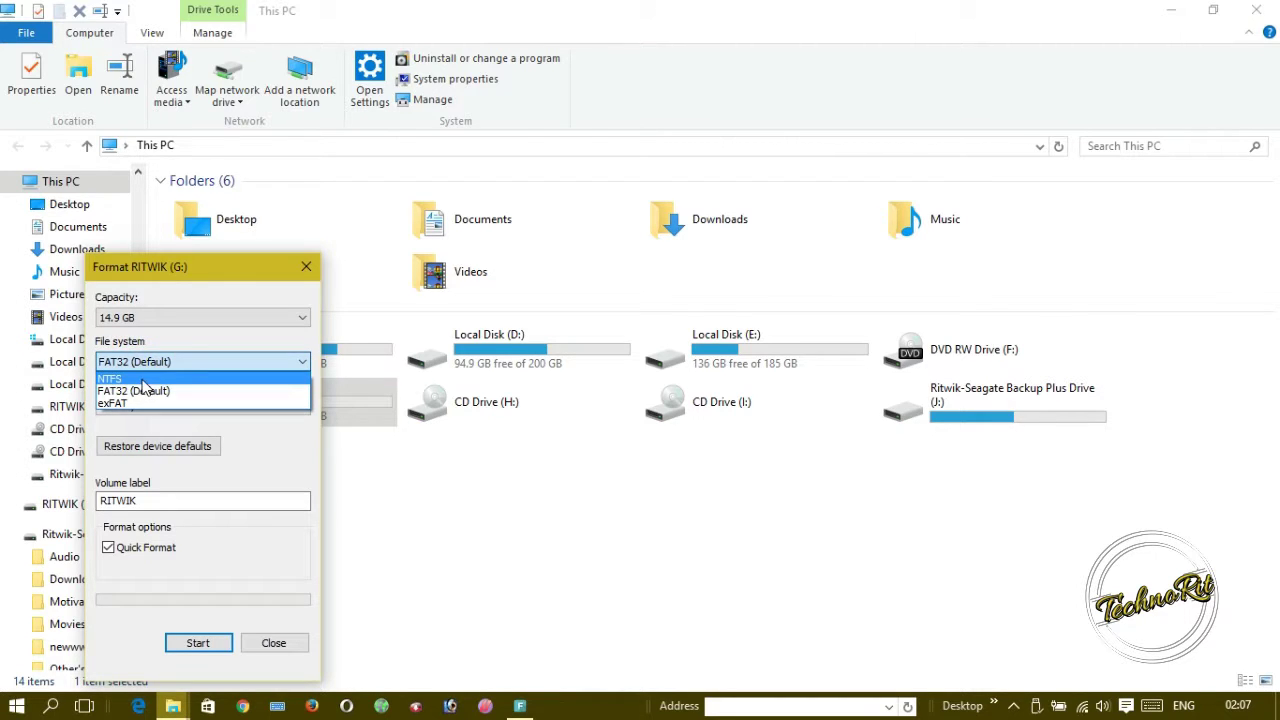
{"action": "left_click", "coordinate": [143, 381]}
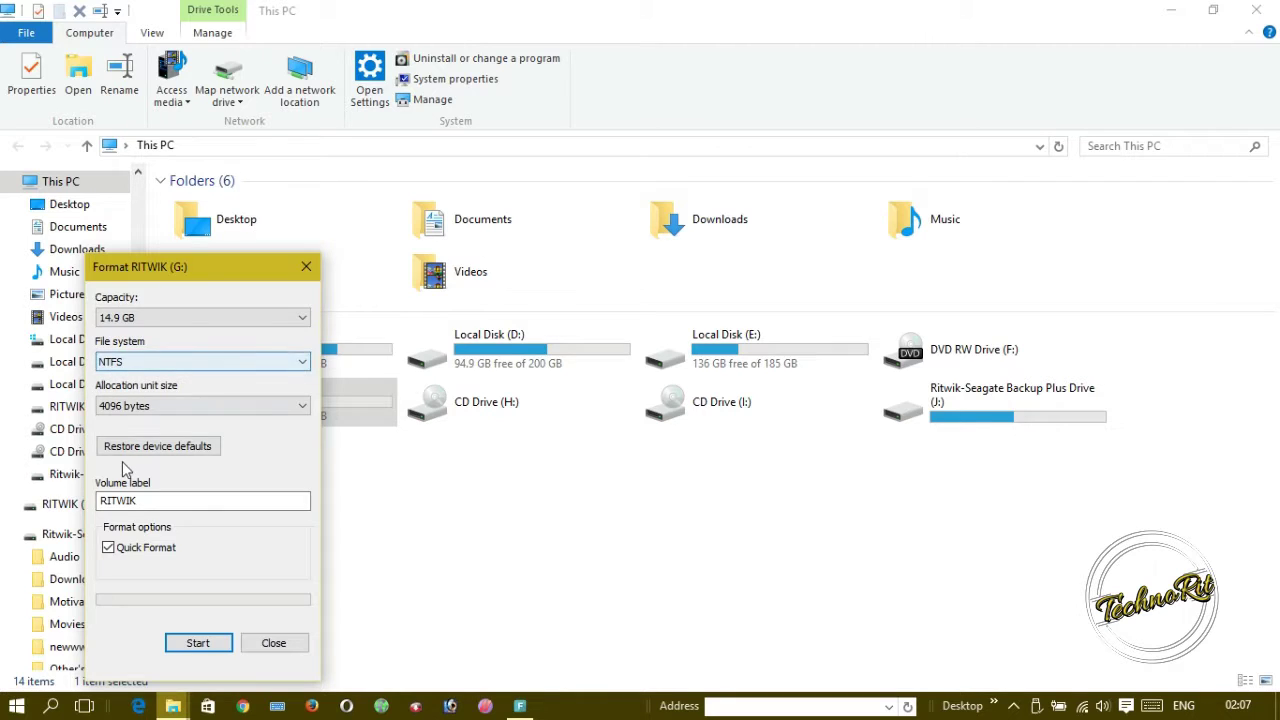
{"action": "left_click", "coordinate": [108, 547]}
{"action": "left_click", "coordinate": [108, 547]}
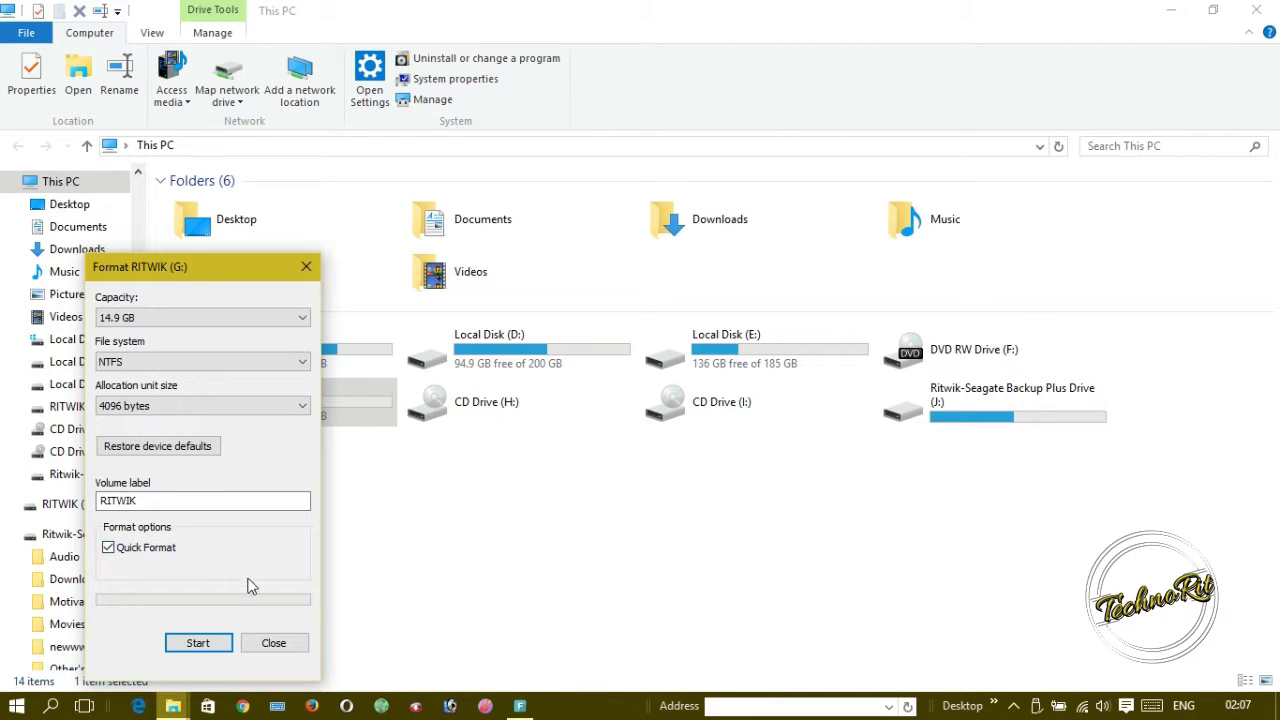
{"action": "left_click", "coordinate": [207, 649]}
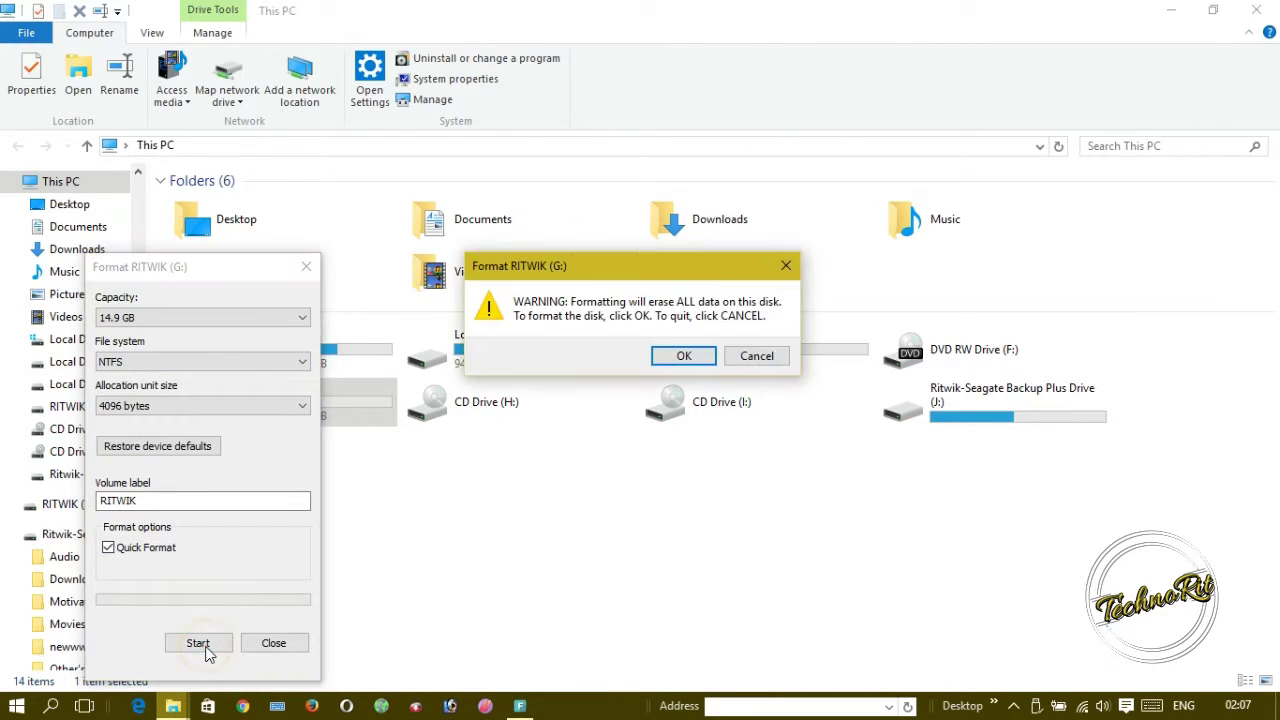
{"action": "left_click", "coordinate": [688, 358]}
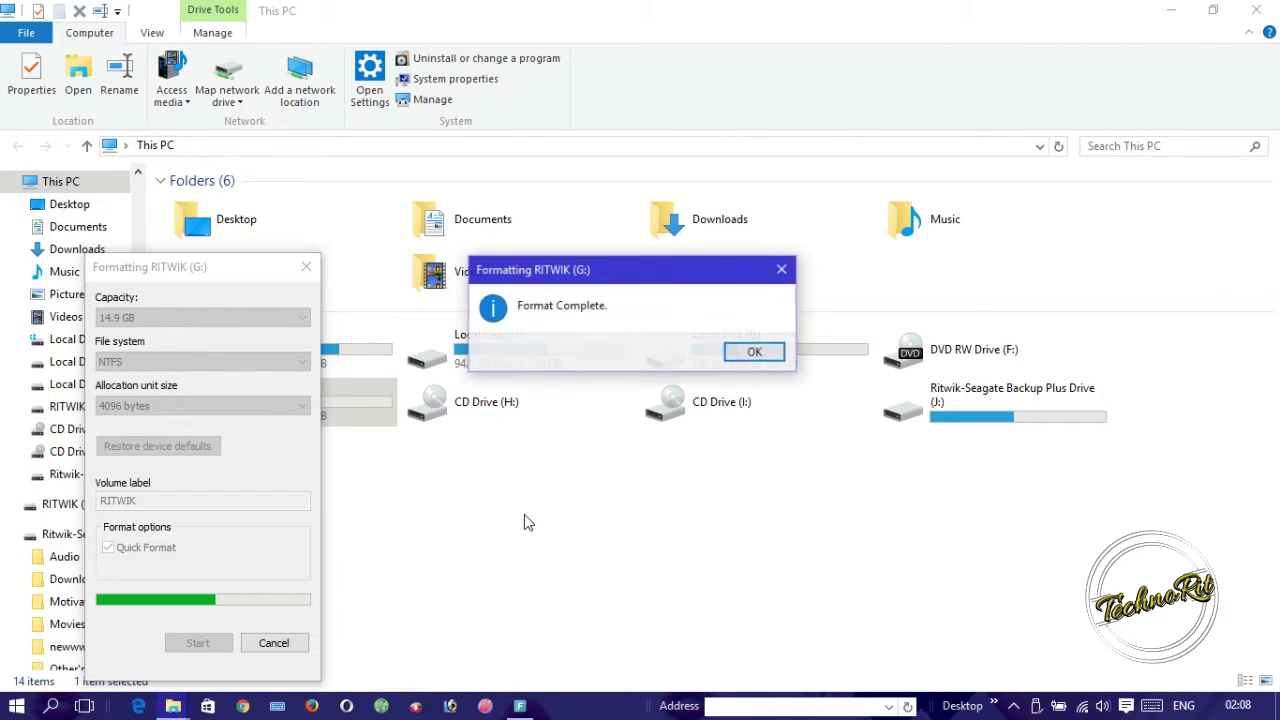
{"action": "left_click", "coordinate": [752, 353]}
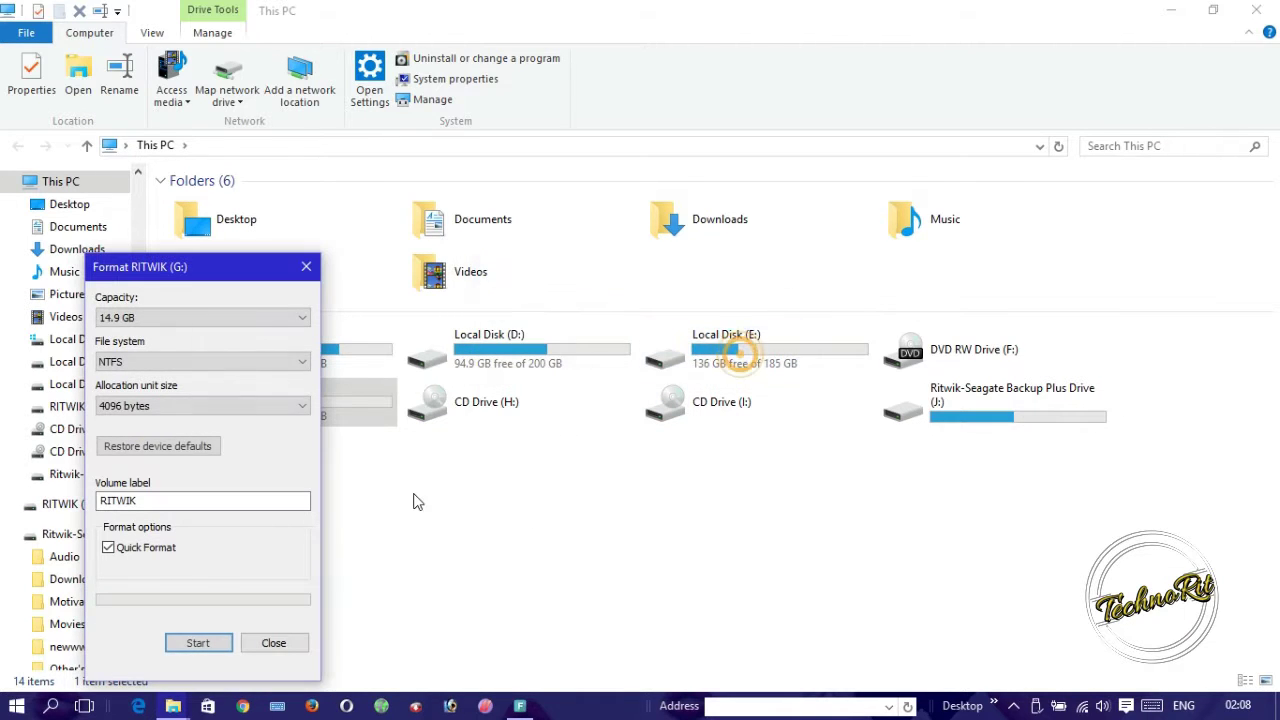
Close the format window and reopen File Explorer at the OS folder on the J: backup drive.
{"action": "left_click", "coordinate": [273, 643]}
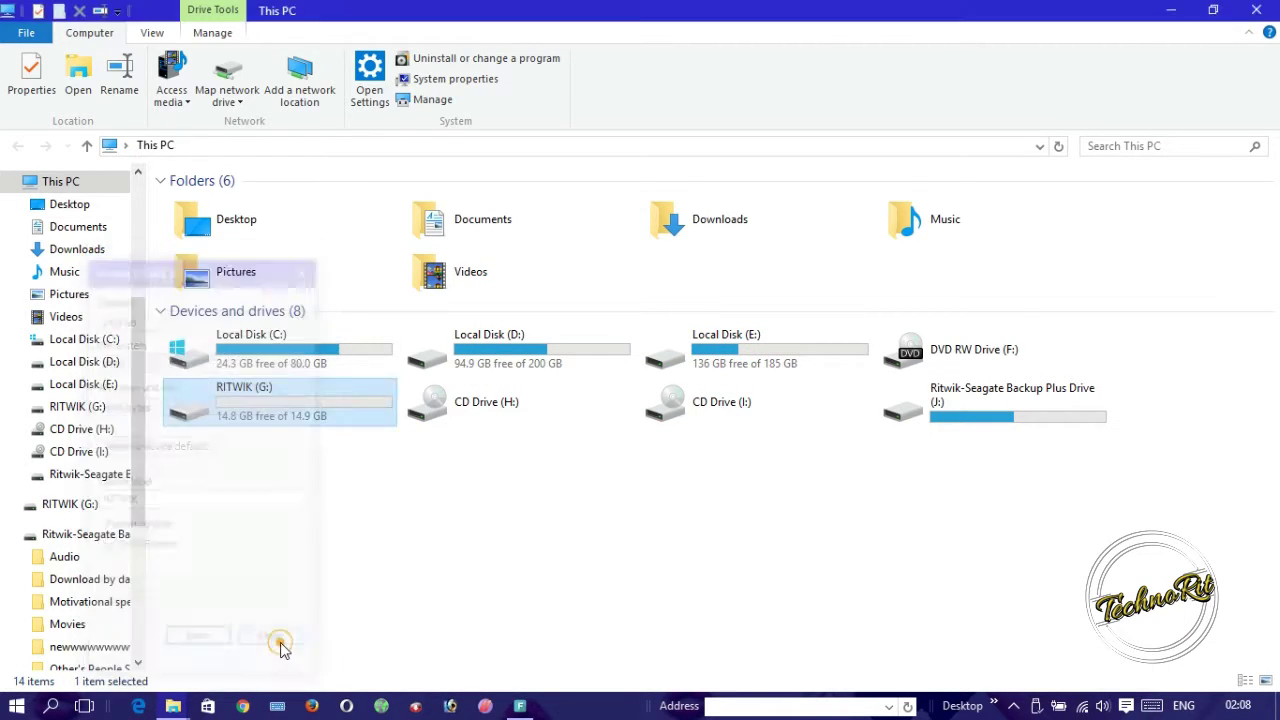
{"action": "double_click", "coordinate": [965, 424]}
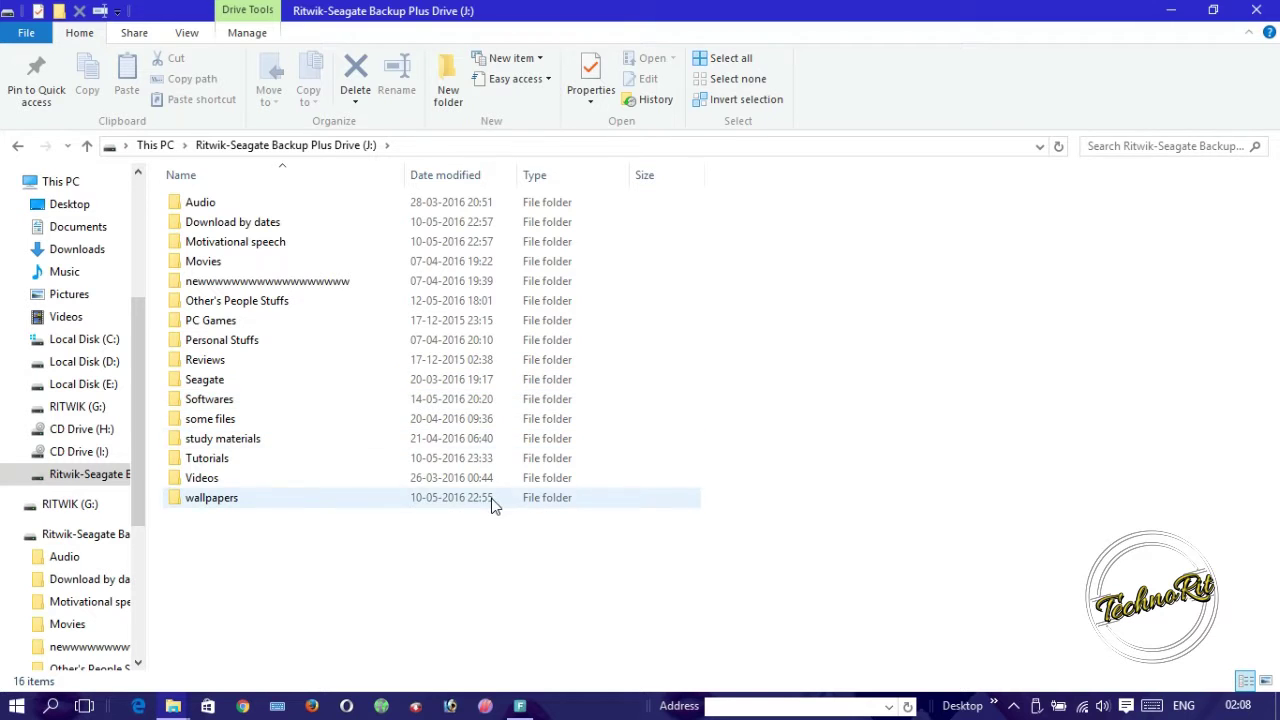
{"action": "left_click", "coordinate": [1262, 10]}
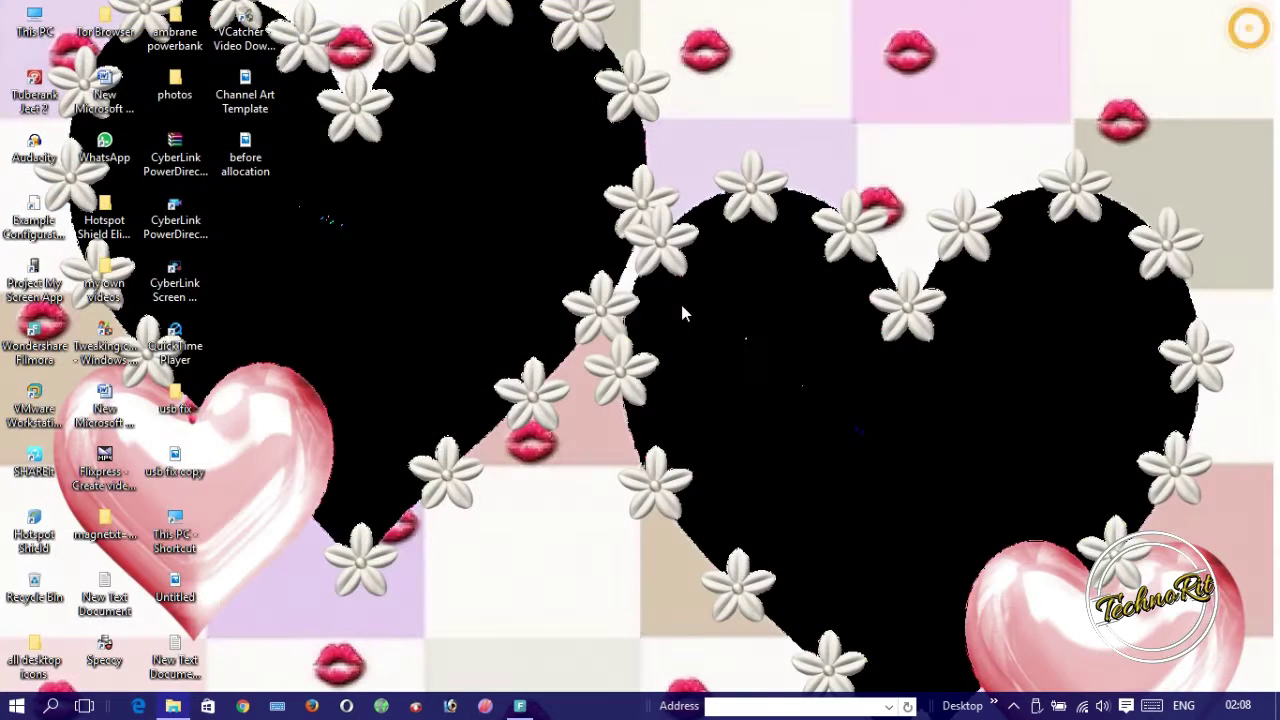
{"action": "left_click", "coordinate": [174, 704]}
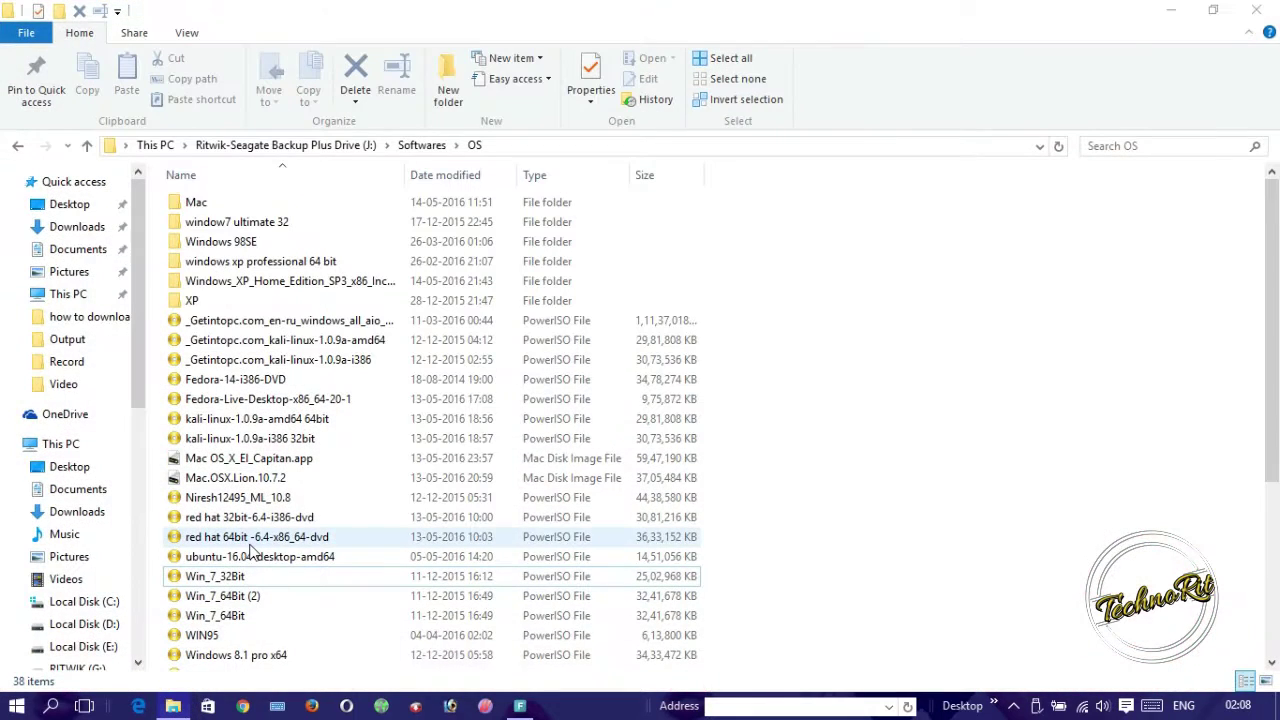
Look inside window7 ultimate 32, then return to OS and select the Win_7_32Bit image.
{"action": "double_click", "coordinate": [243, 226]}
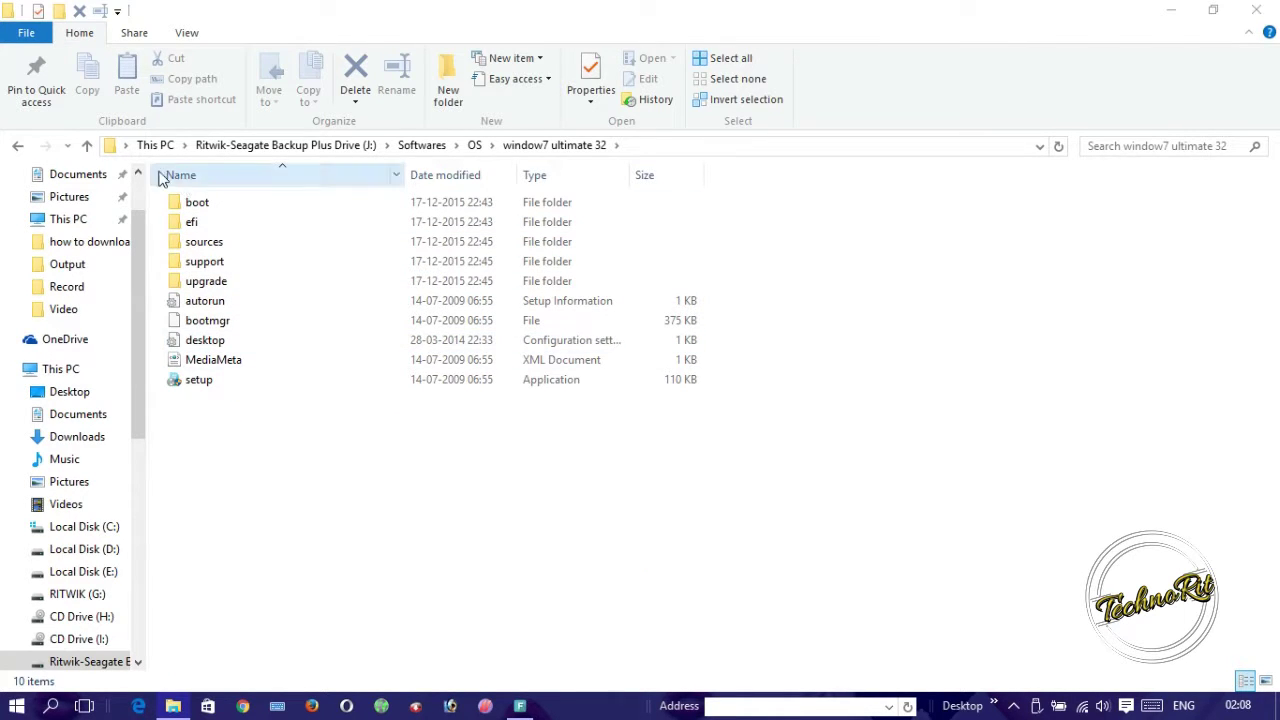
{"action": "left_click", "coordinate": [85, 148]}
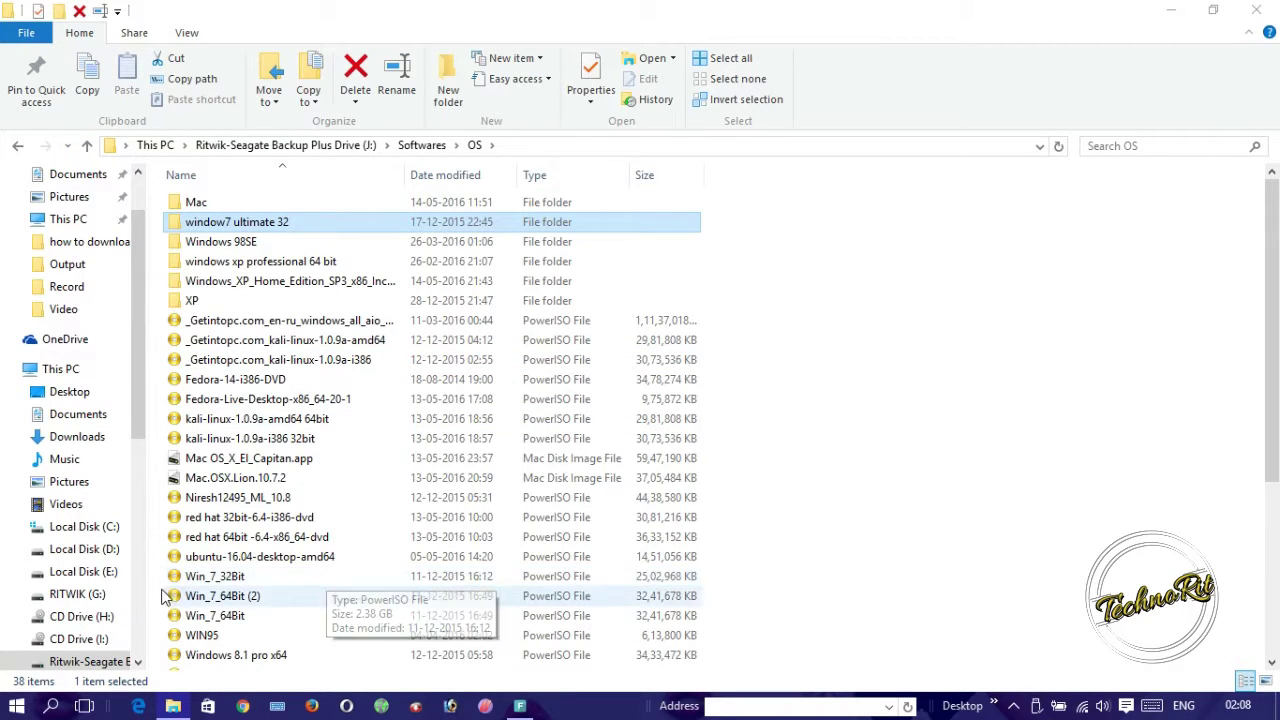
{"action": "left_click", "coordinate": [214, 582]}
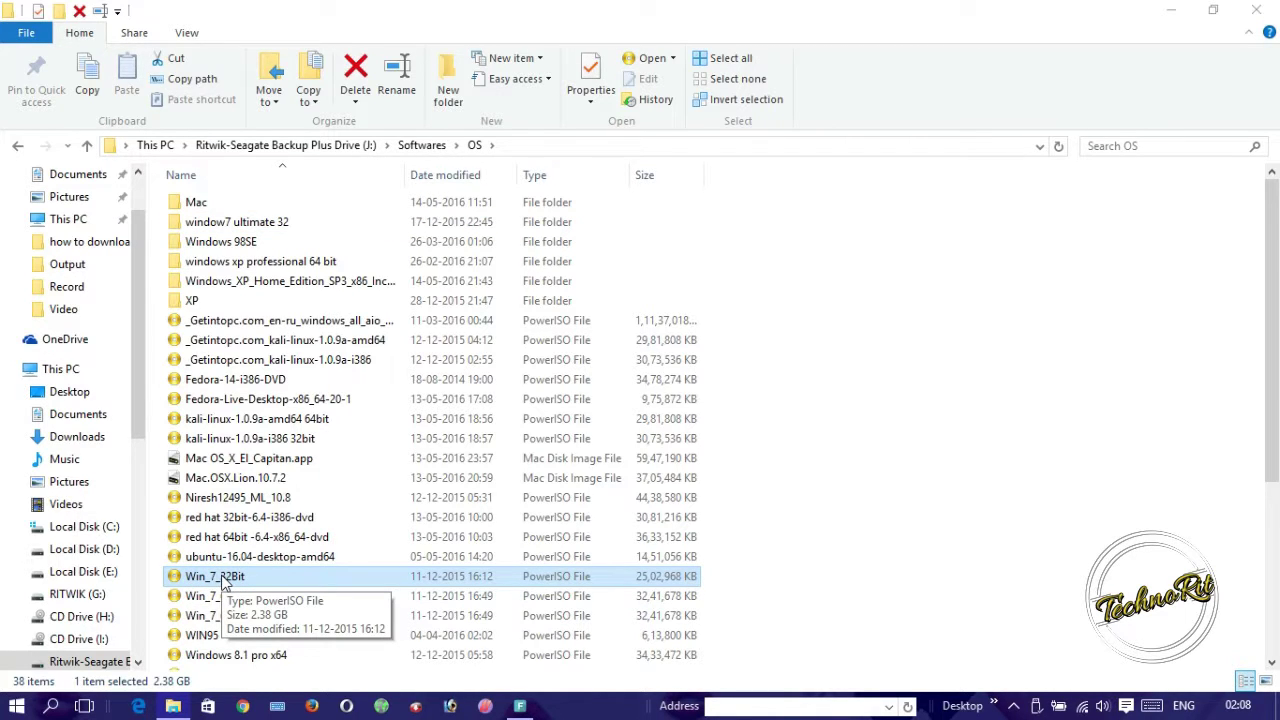
Extract the Win_7_32Bit image with WinRAR into a Win_7_32Bit folder and minimize its progress window.
{"action": "right_click", "coordinate": [222, 584]}
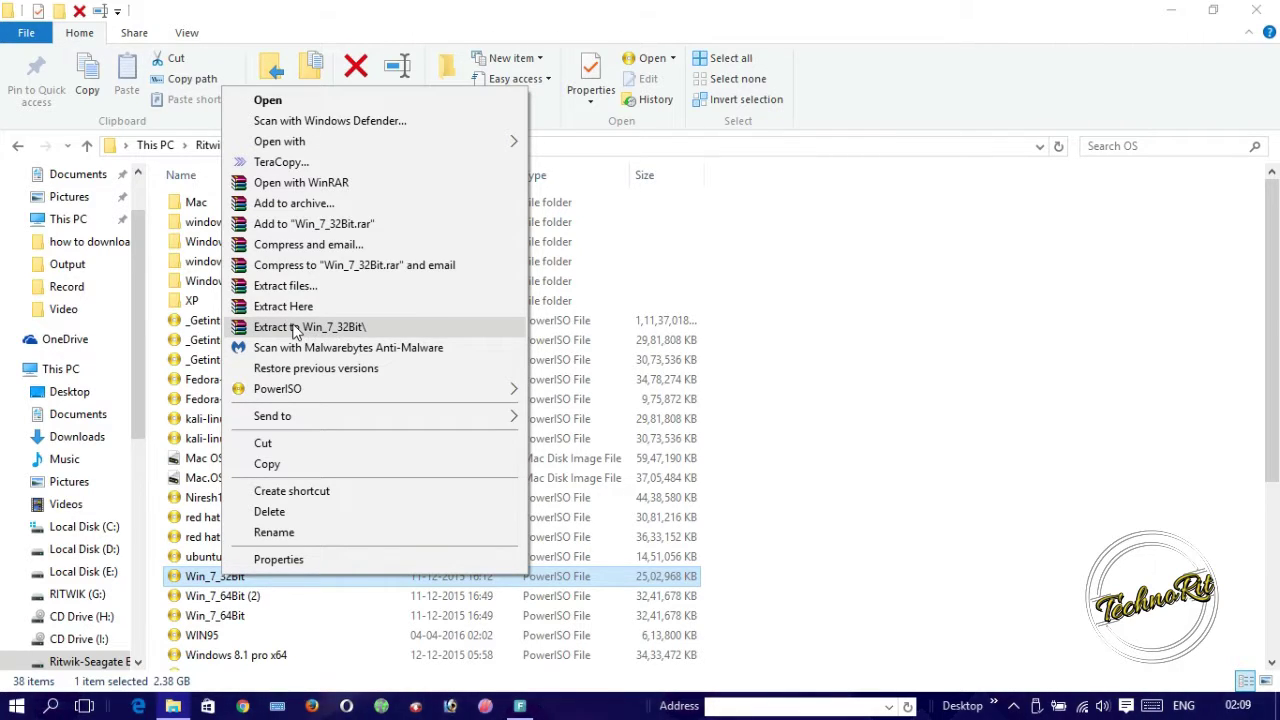
{"action": "left_click", "coordinate": [293, 330]}
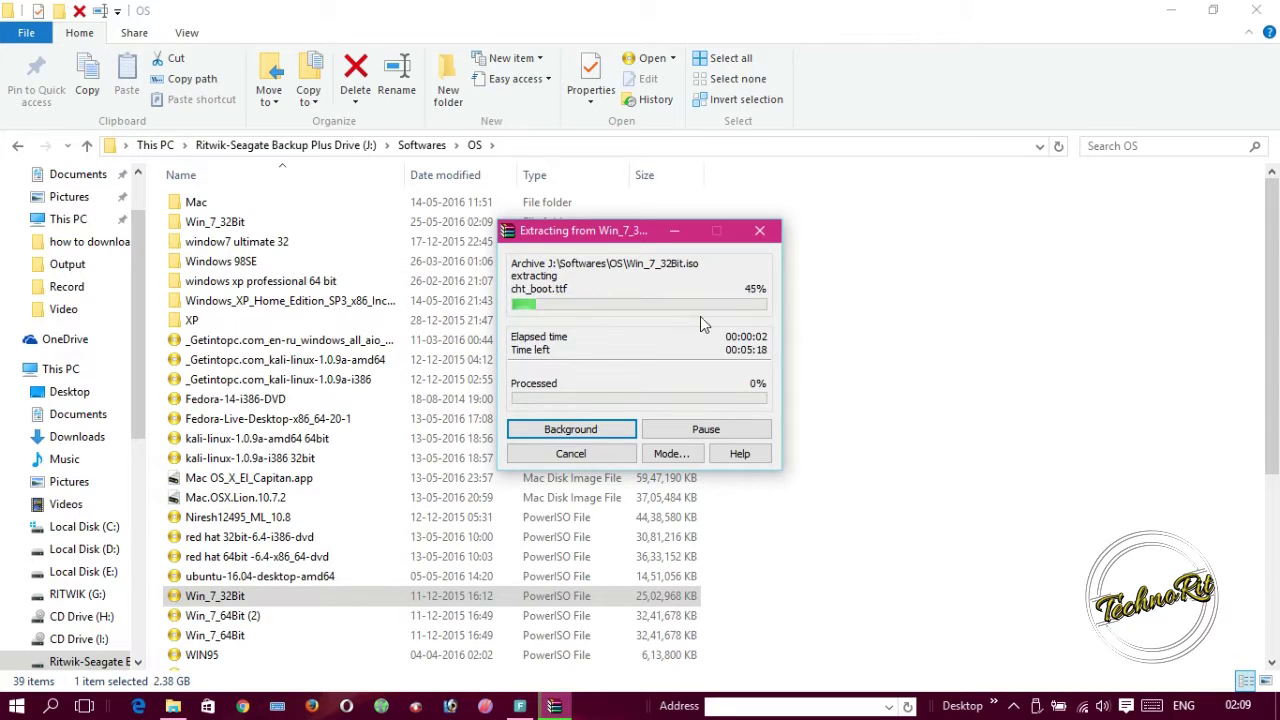
{"action": "left_click", "coordinate": [674, 230]}
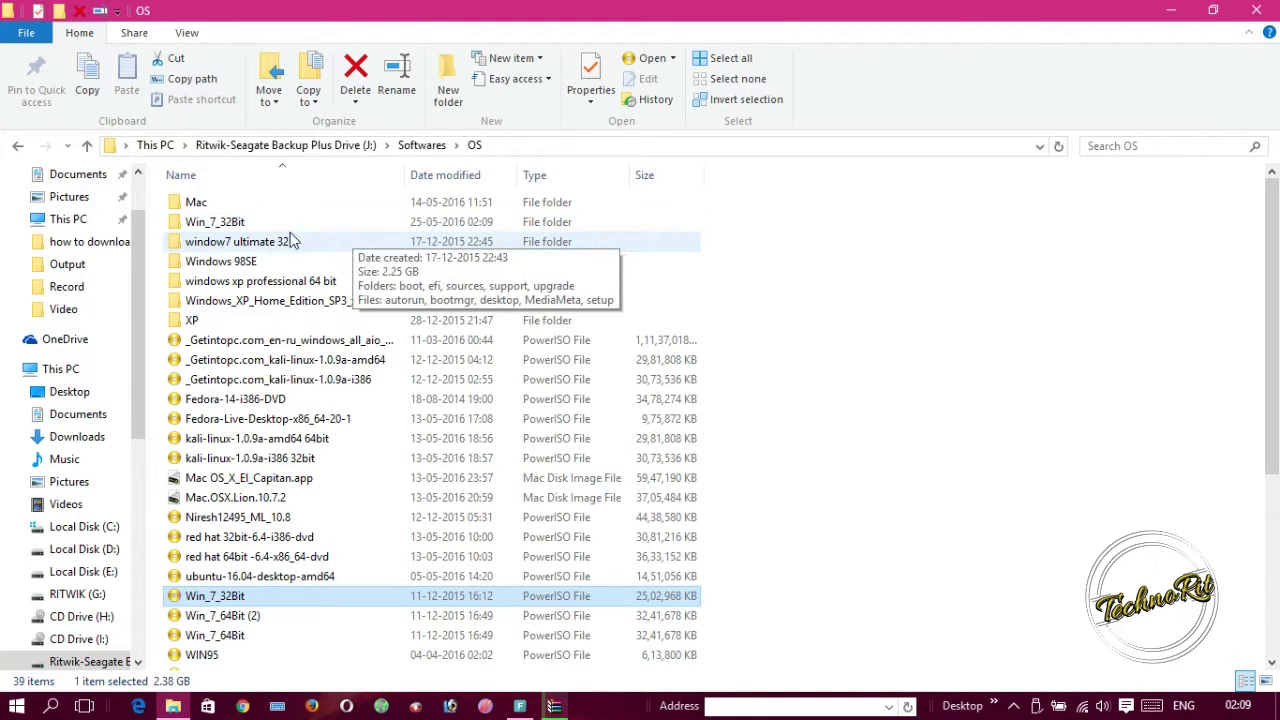
Open window7 ultimate 32, select all ten setup items, and copy them.
{"action": "double_click", "coordinate": [240, 252]}
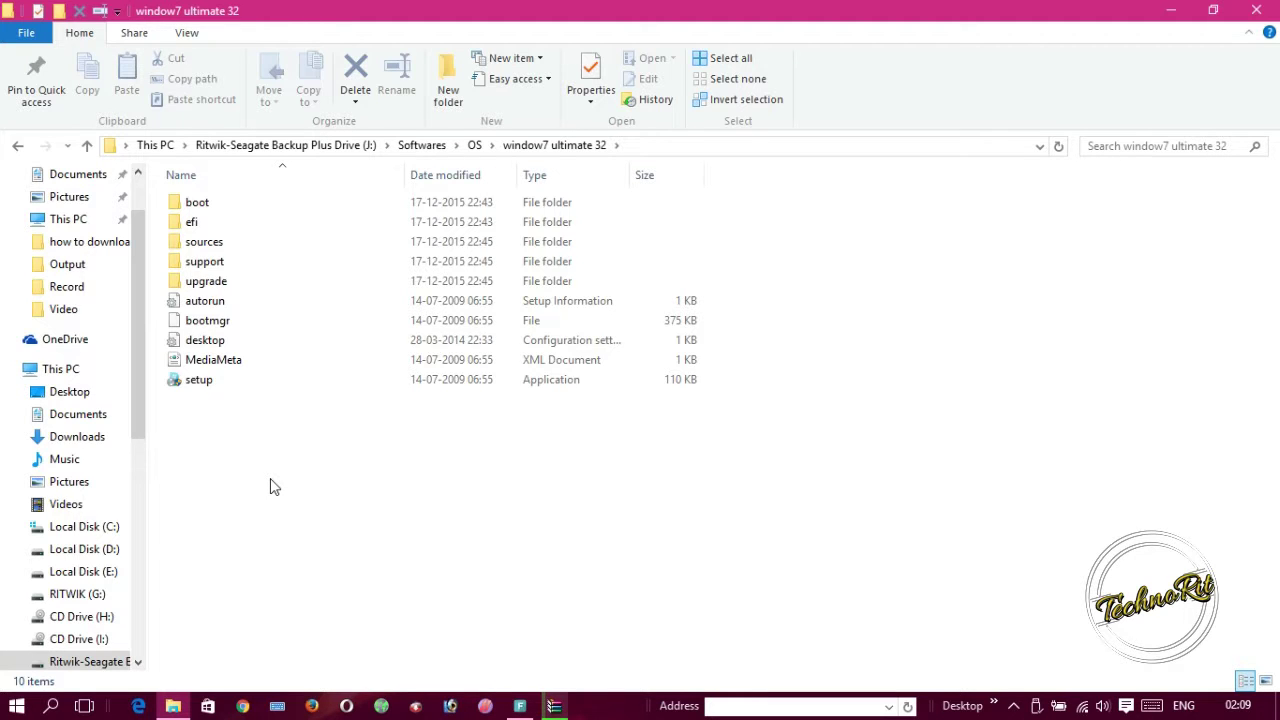
{"action": "key", "text": "ctrl+a"}
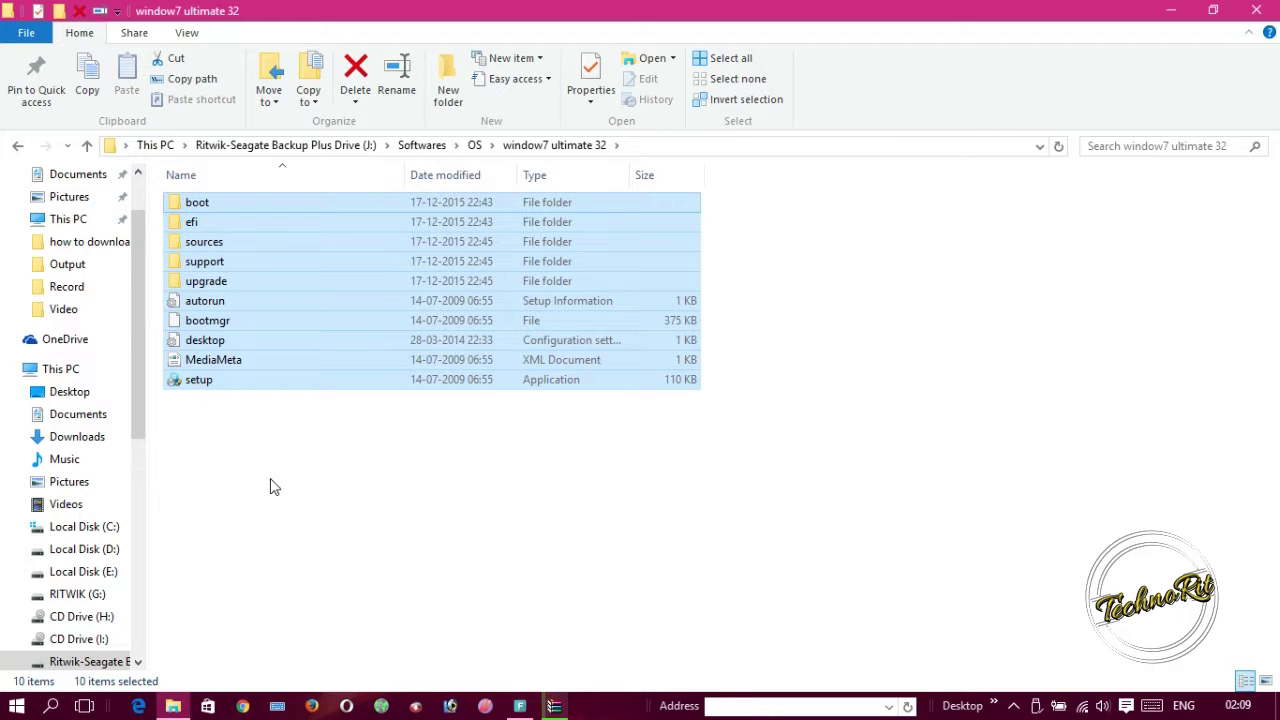
{"action": "left_click", "coordinate": [270, 479]}
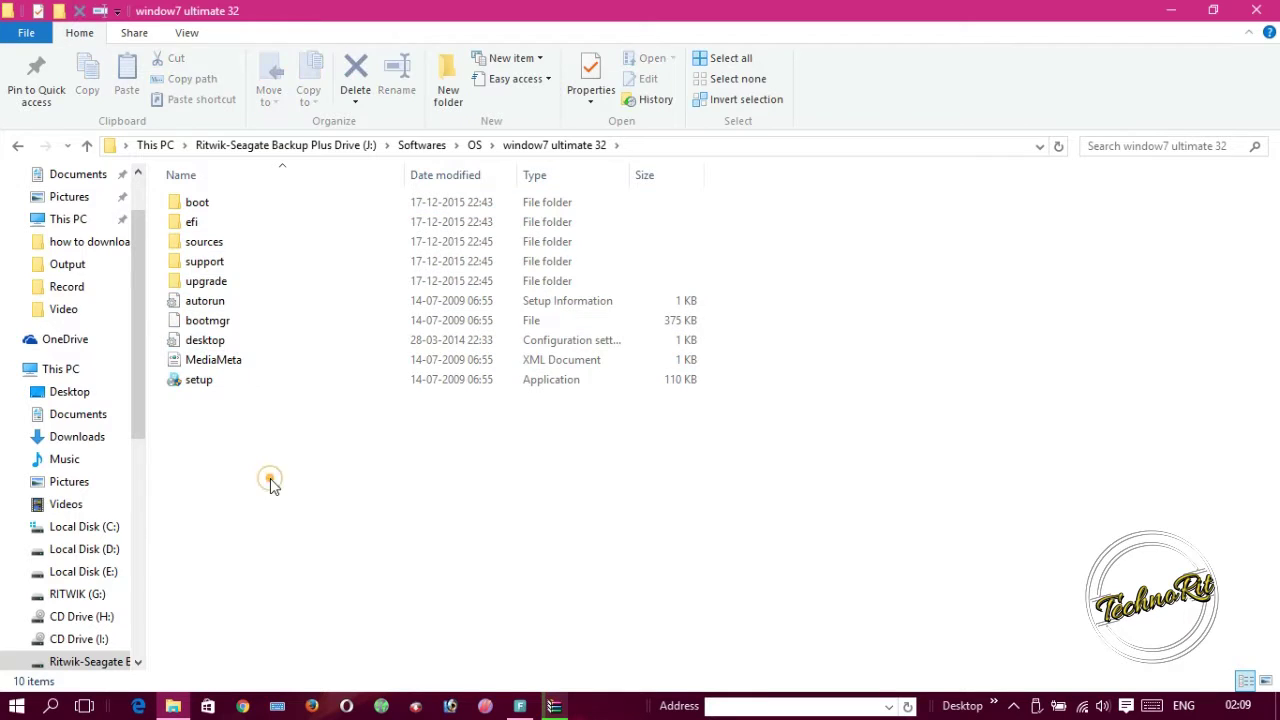
{"action": "left_click_drag", "start_coordinate": [270, 479], "coordinate": [284, 435]}
{"action": "key", "text": "ctrl+a"}
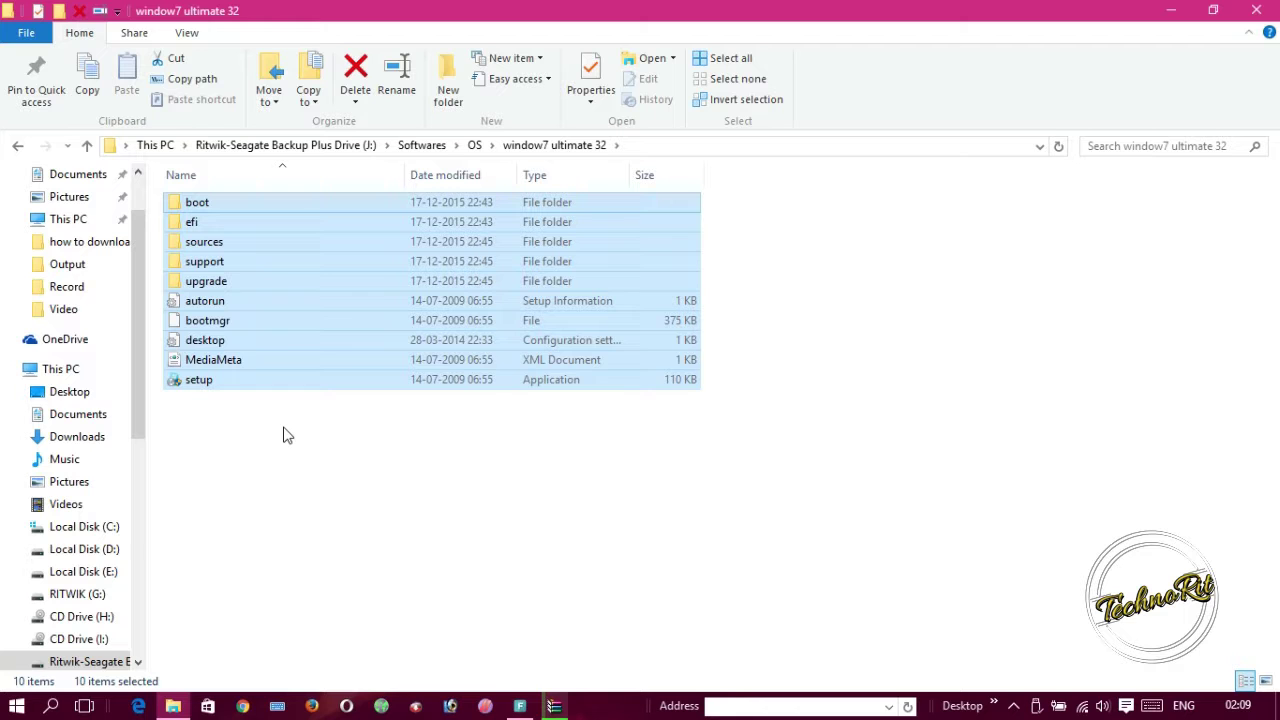
{"action": "right_click", "coordinate": [274, 300]}
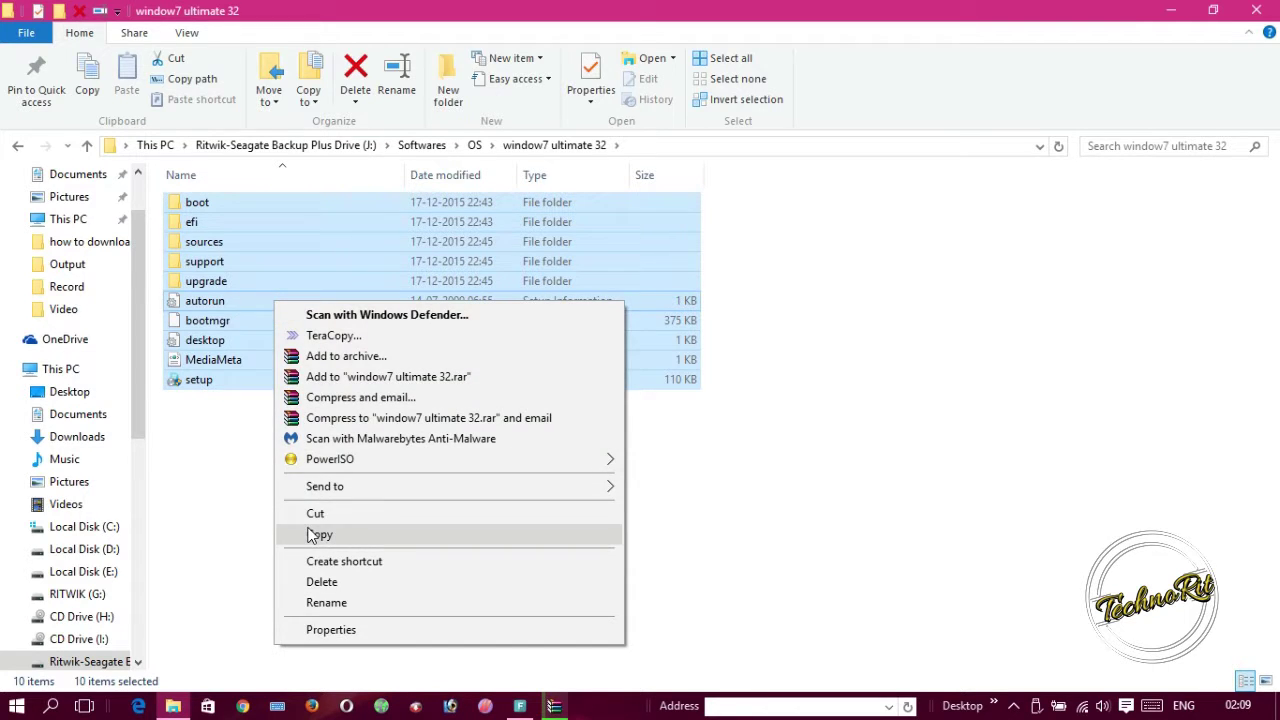
{"action": "left_click", "coordinate": [316, 535]}
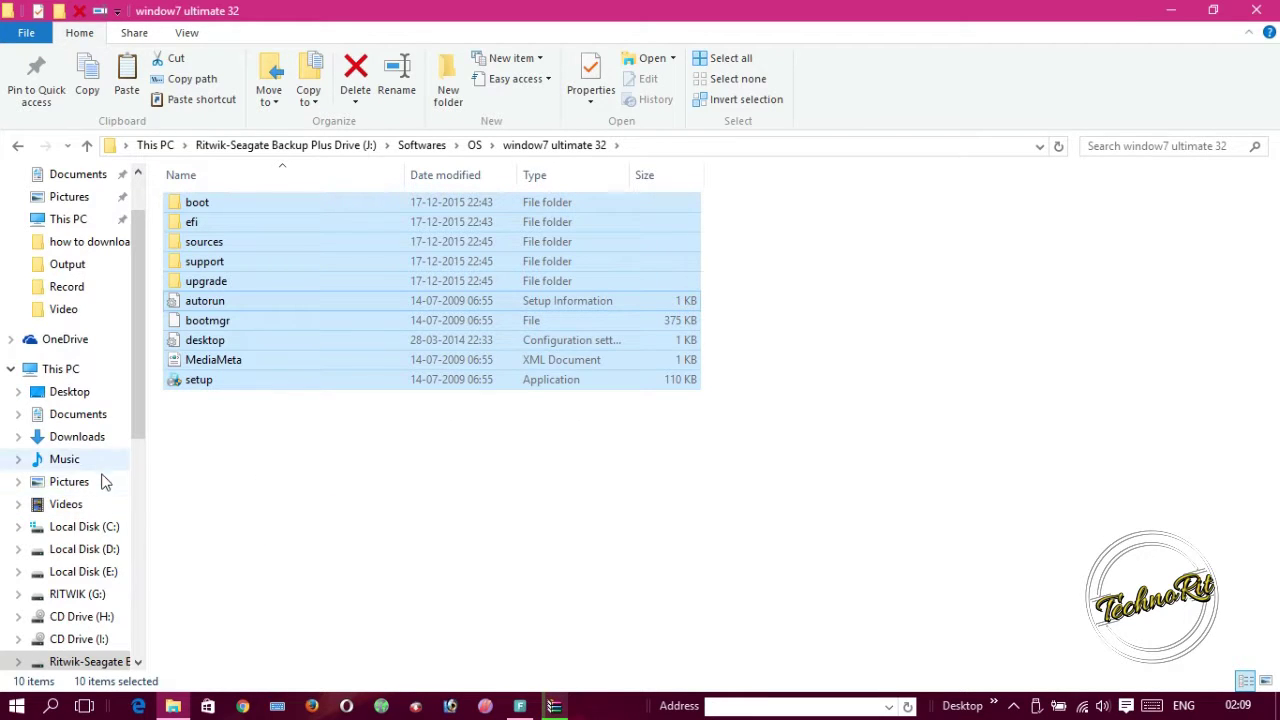
Paste the ten copied setup items onto the empty RITWIK (G:) pen drive.
{"action": "left_click", "coordinate": [82, 596]}
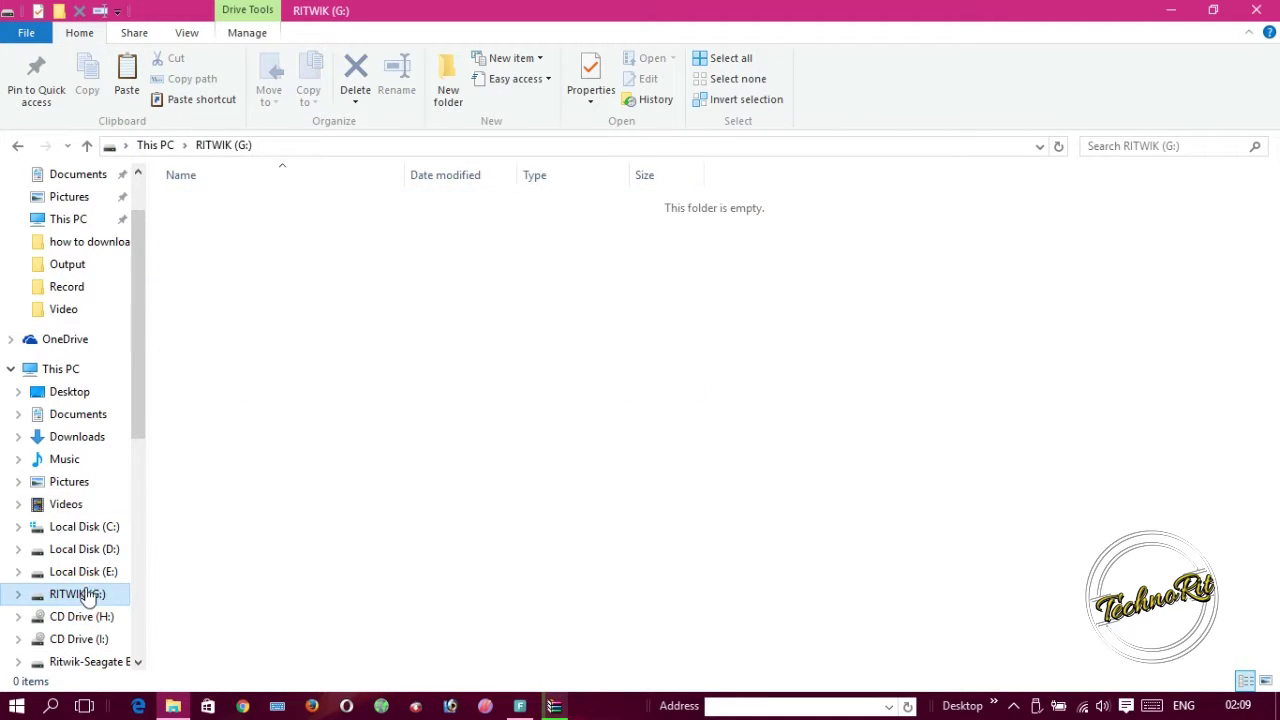
{"action": "right_click", "coordinate": [530, 380]}
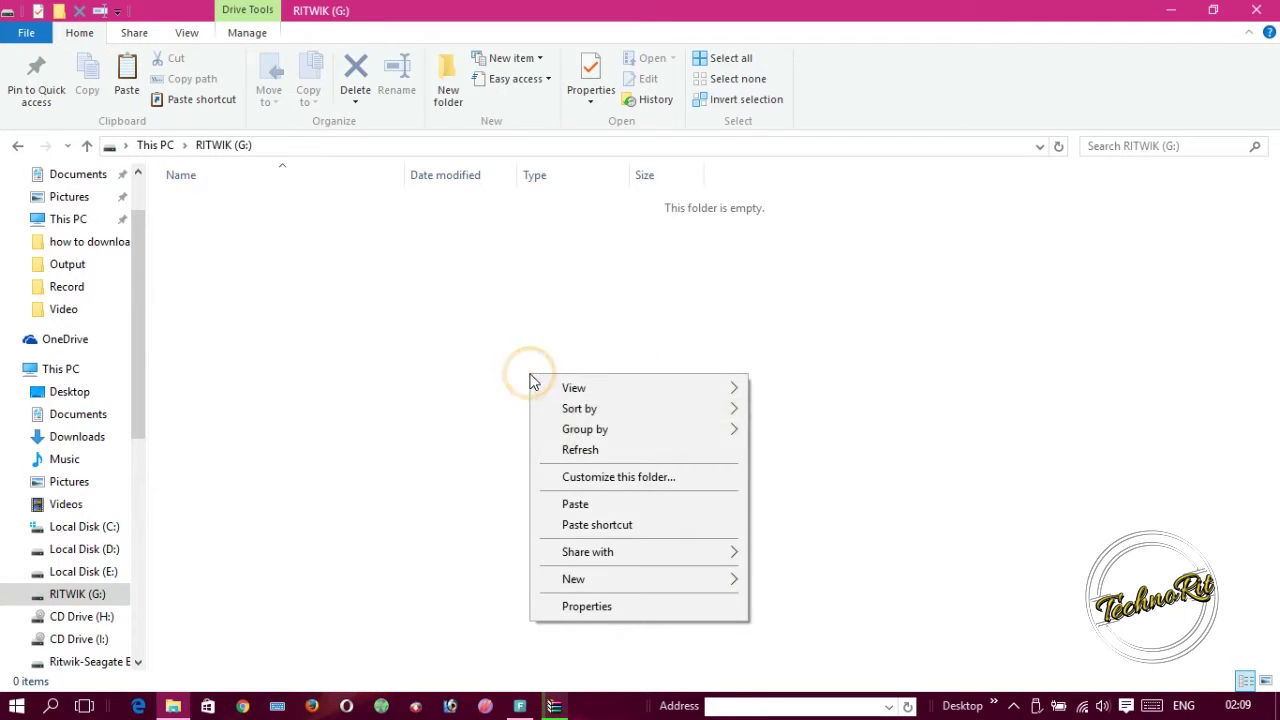
{"action": "left_click", "coordinate": [579, 506]}
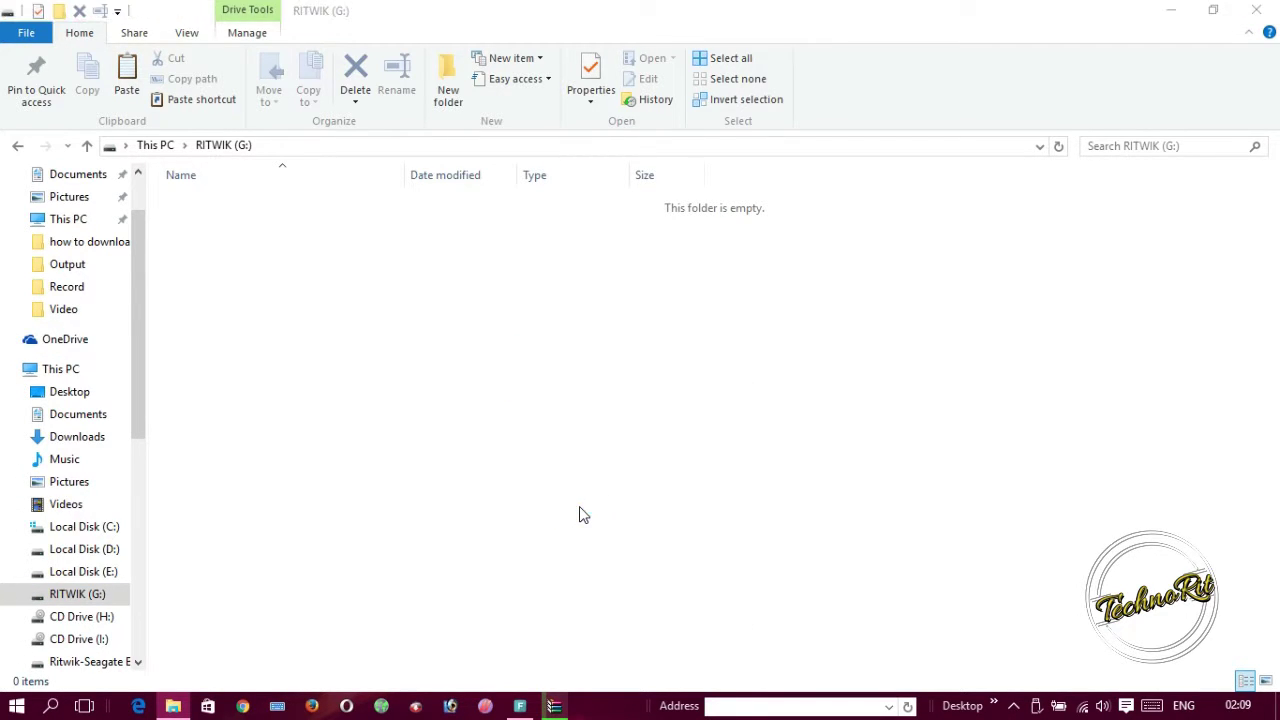